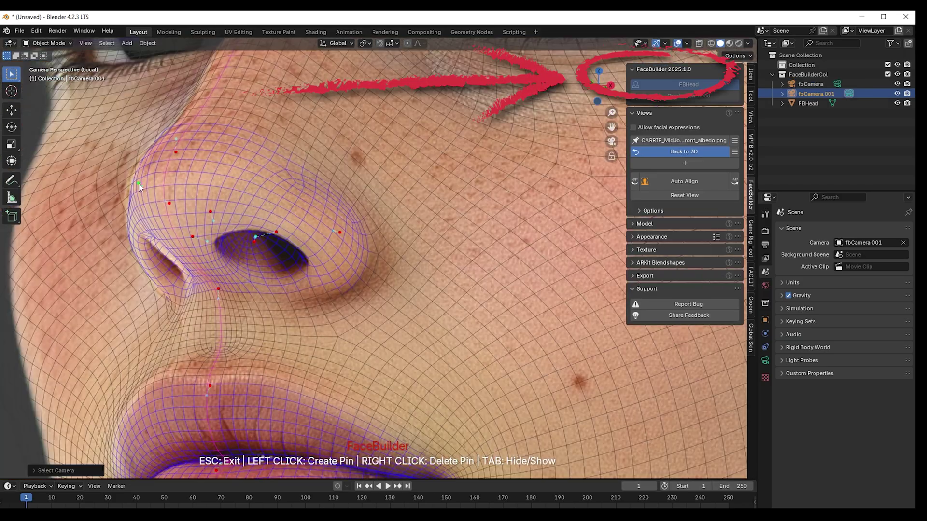
pyautogui.scroll(6, 155, 282)
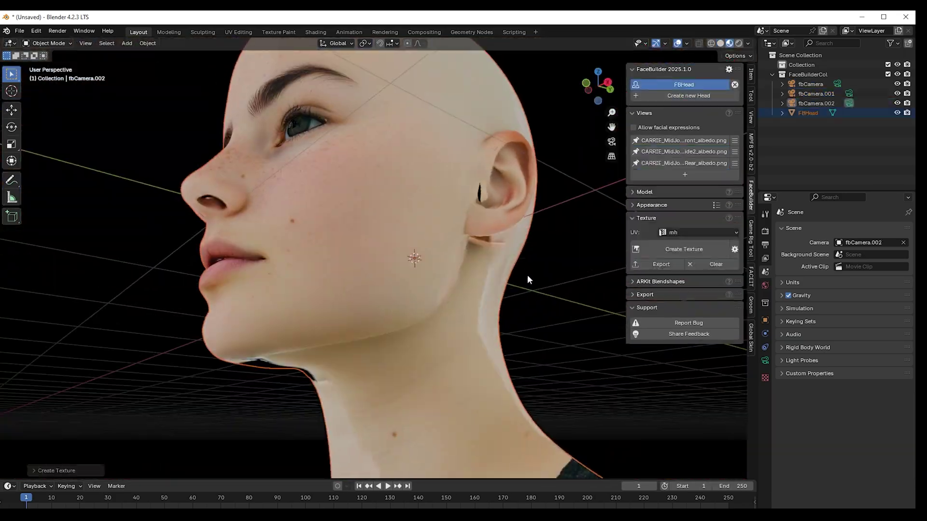
# Step: Zoom and orbit around the textured FaceBuilder head to inspect the generated skin texture
pyautogui.moveTo(527, 274); pyautogui.dragTo(416, 354, button='middle')
pyautogui.scroll(4, 394, 306)
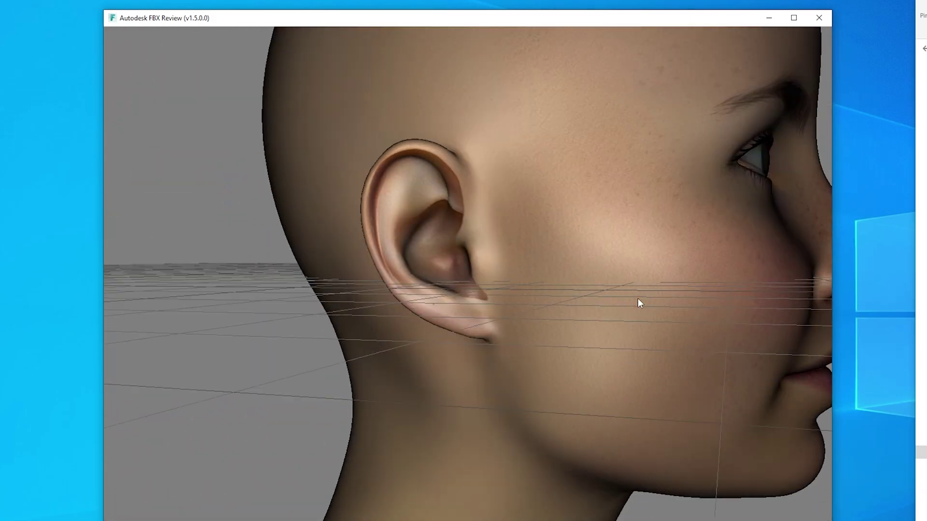
# Step: Orbit the exported head in FBX Review from the profile to the front view
pyautogui.moveTo(638, 299); pyautogui.dragTo(482, 300)
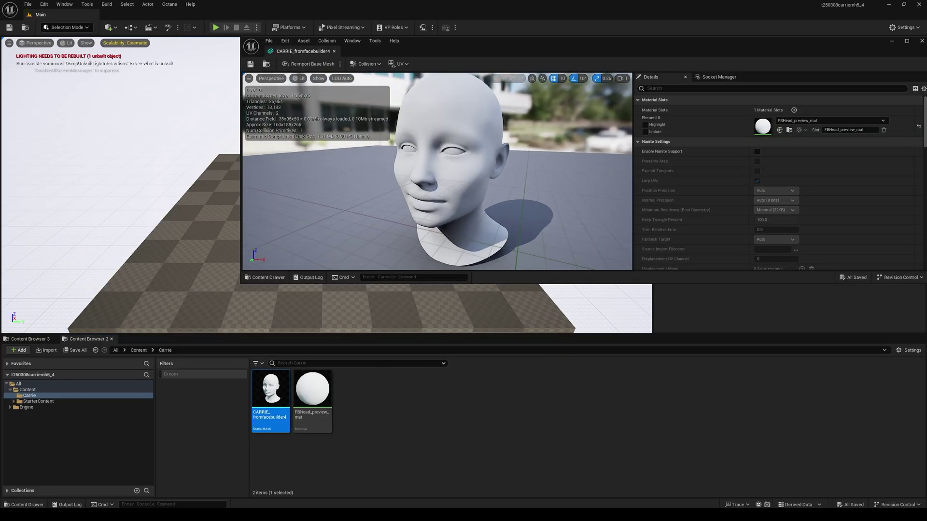
# Step: Open FBHead_preview_mat and bring the head's skin texture into it
pyautogui.doubleClick(312, 389)
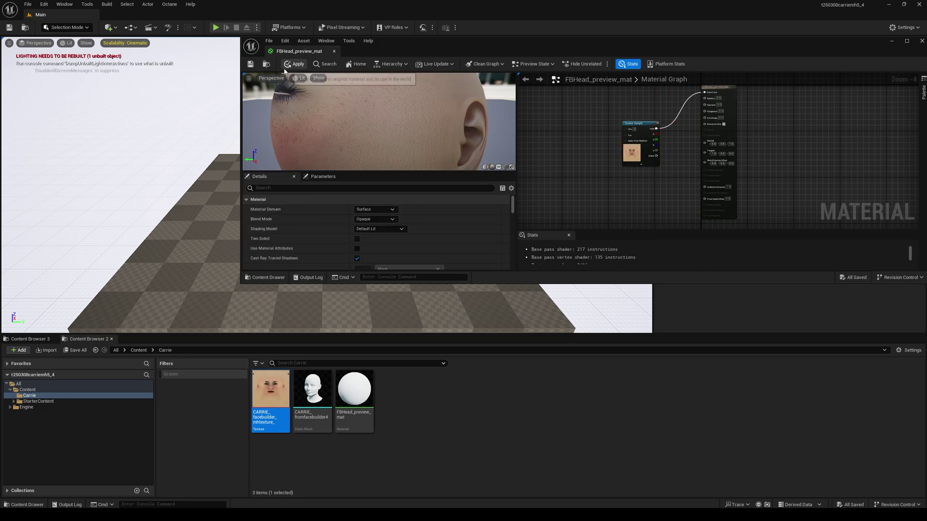
pyautogui.click(420, 400)
pyautogui.rightClick(420, 401)
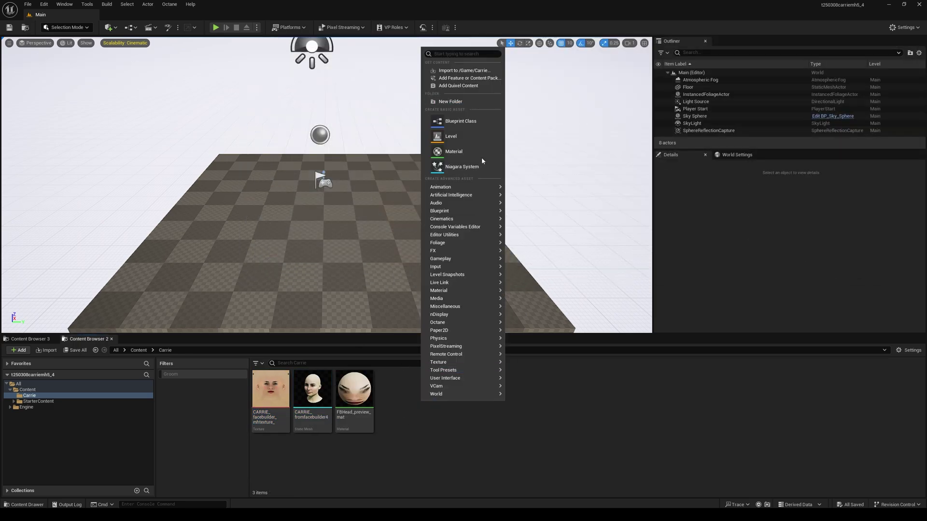
pyautogui.press('Escape')
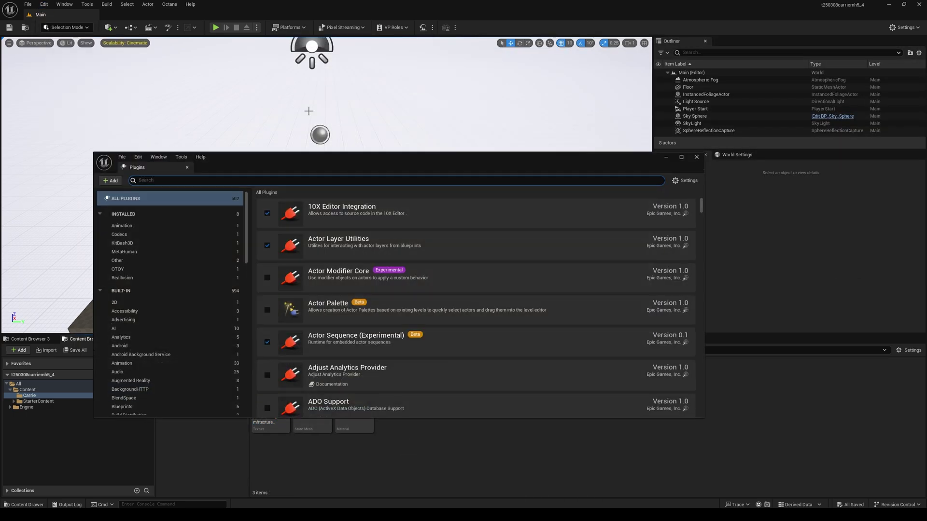
# Step: Enable the MetaHuman plugin and restart the editor to load it
pyautogui.write('metahuman')
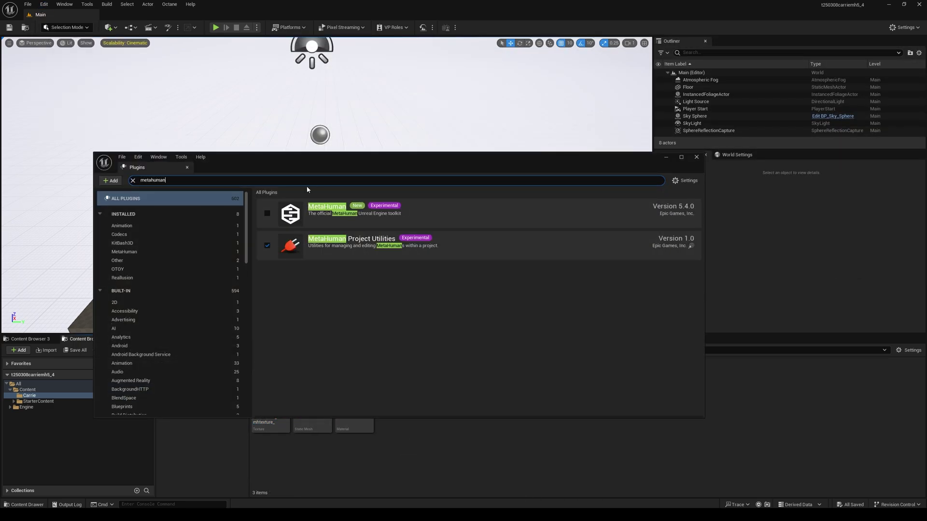
pyautogui.click(267, 213)
pyautogui.click(674, 401)
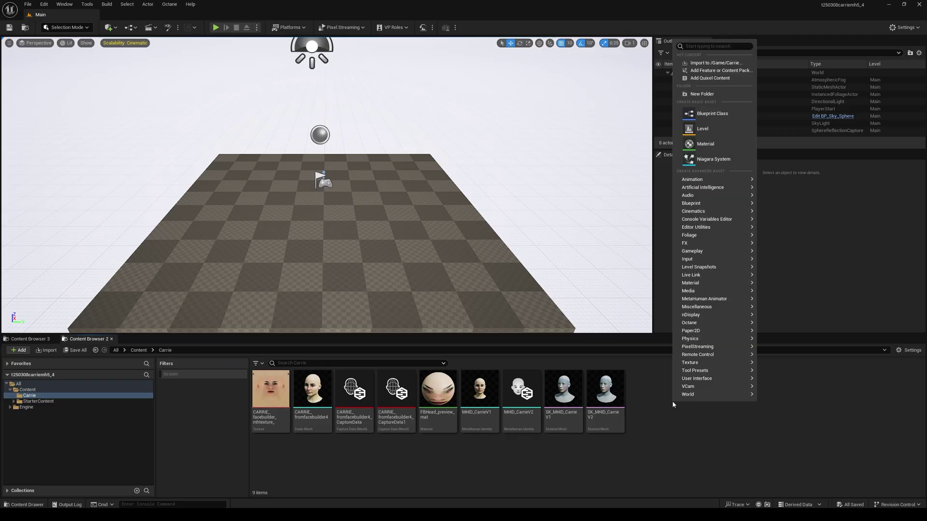
# Step: Add the new MetaHuman Identity MHID_CarrieV3 and start creating components from a mesh
pyautogui.moveTo(710, 299)
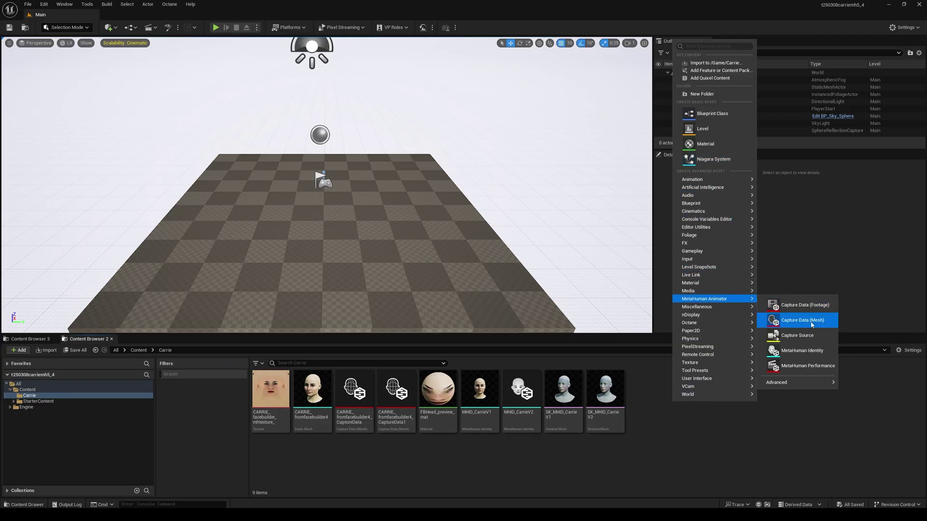
pyautogui.click(803, 351)
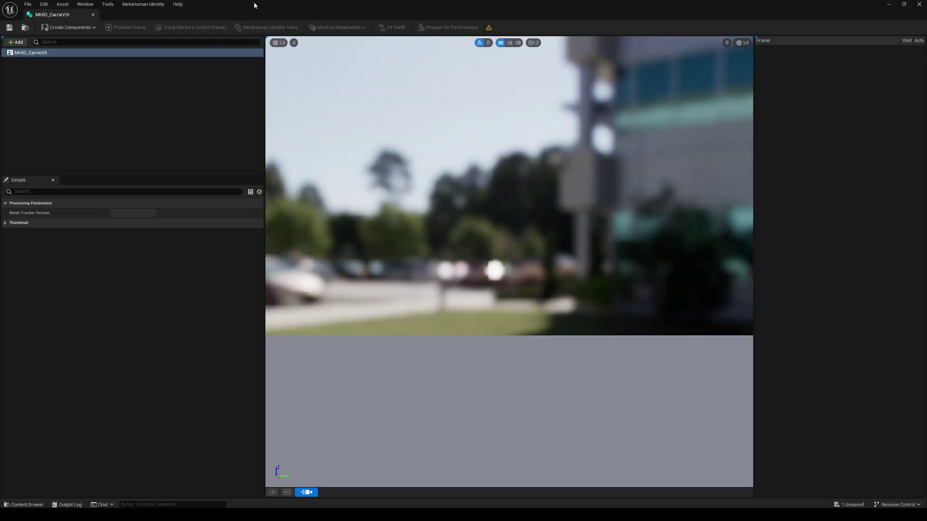
pyautogui.click(67, 27)
pyautogui.moveTo(84, 51)
# Step: Build the face components from CARRIE_fromfacebuilder4 and frame the camera on the head
pyautogui.write('face')
pyautogui.click(151, 76)
pyautogui.click(186, 76)
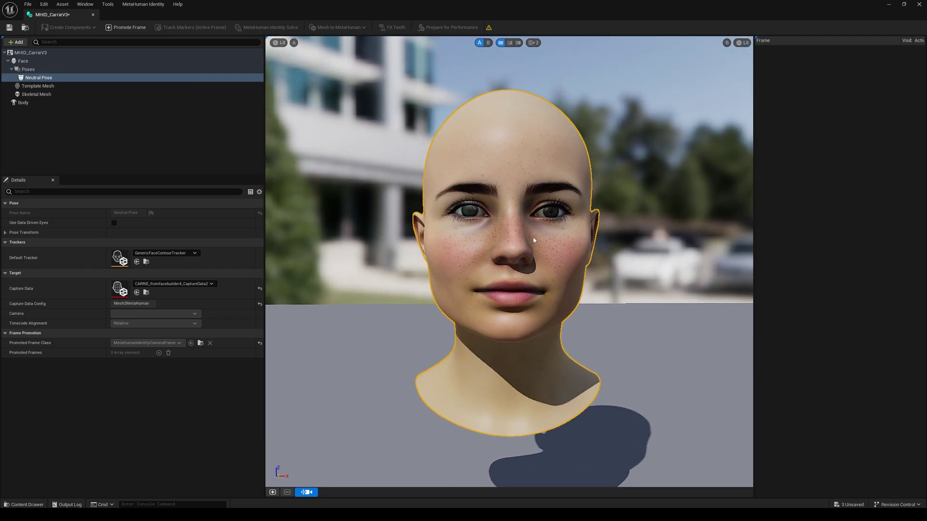
pyautogui.click(534, 42)
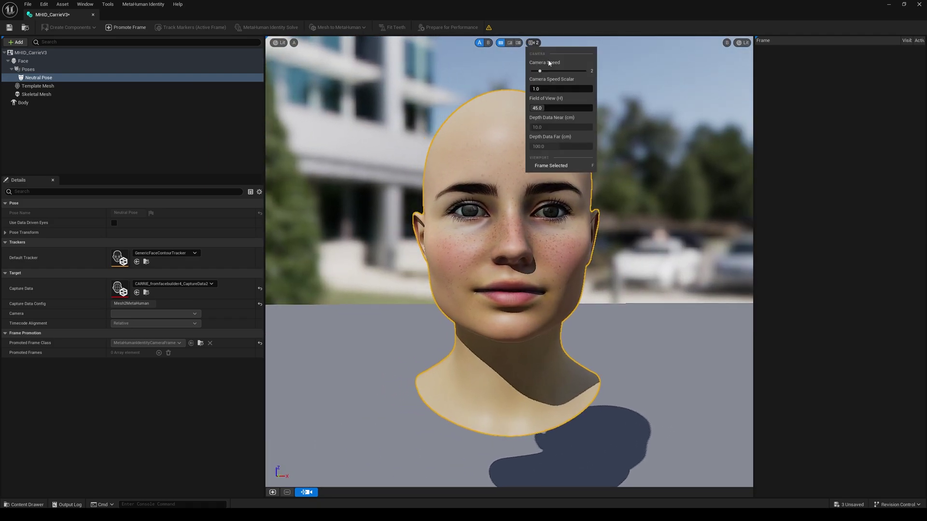
pyautogui.click(560, 108)
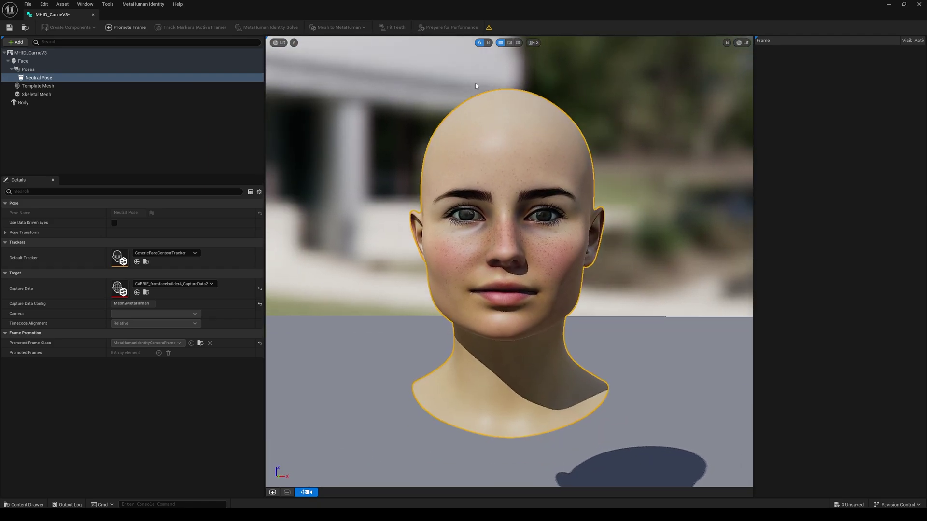
# Step: Switch the viewport to Unlit and promote the current view as the front frame
pyautogui.click(280, 43)
pyautogui.click(292, 72)
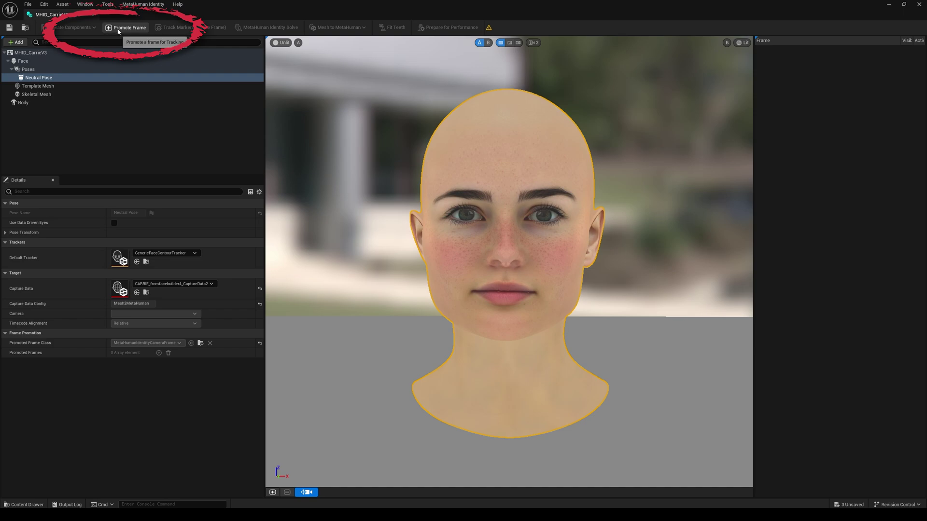
pyautogui.click(118, 29)
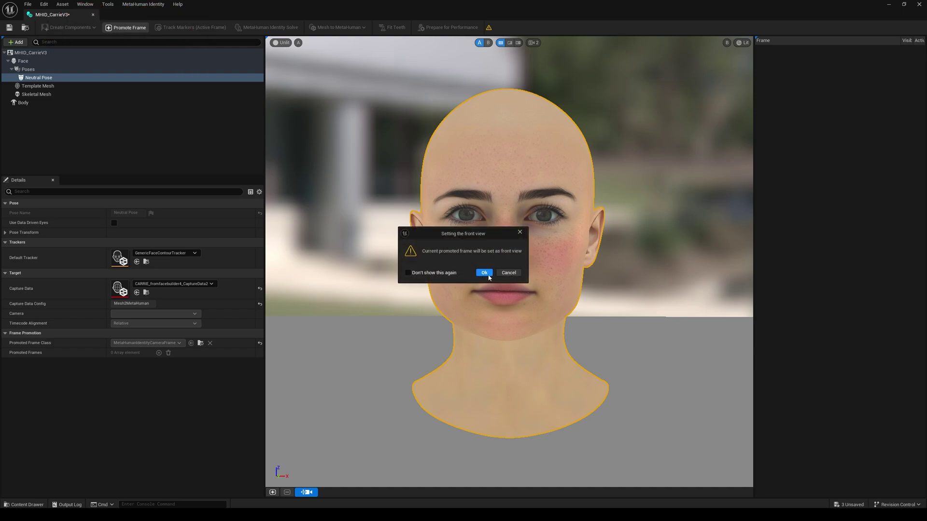
pyautogui.click(484, 272)
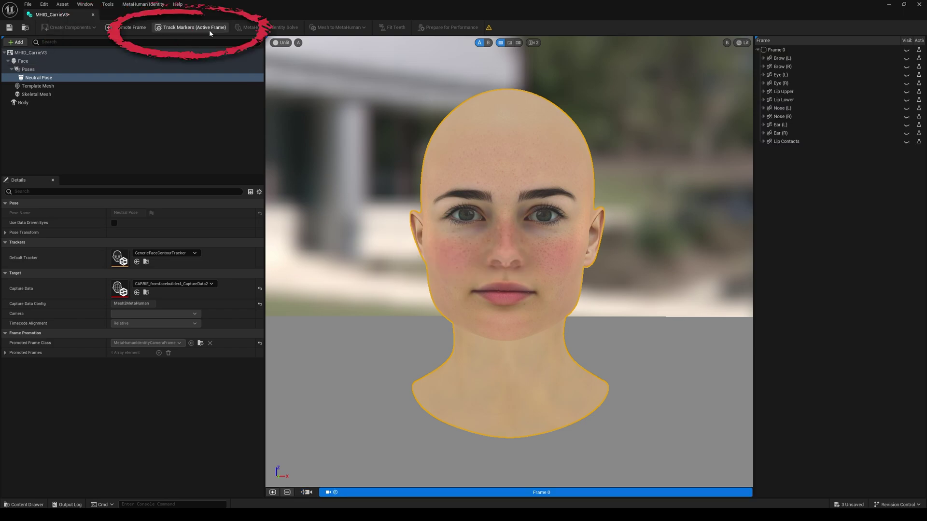
# Step: Track markers on the active frame, set mh.Identity.ExportMeshes 1, and run the Identity Solve
pyautogui.click(193, 28)
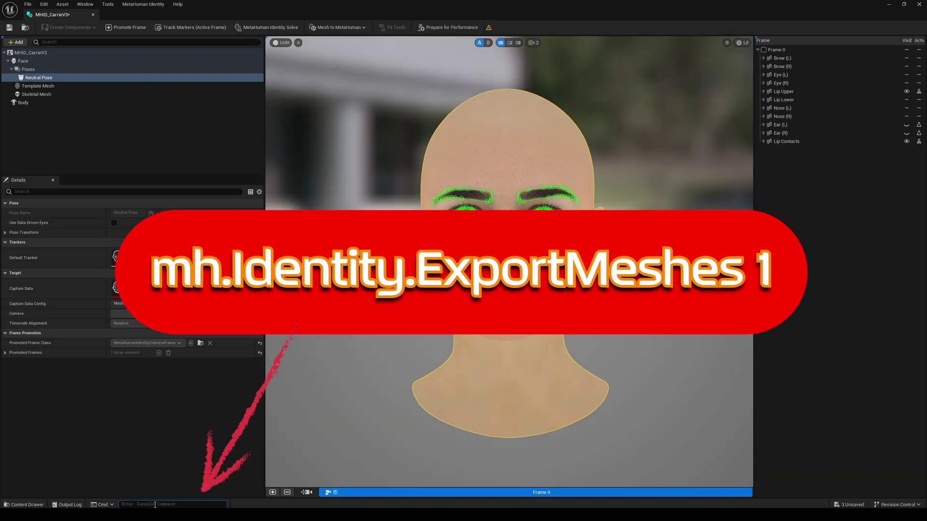
pyautogui.write('mh.Identity.ExportMeshes 1')
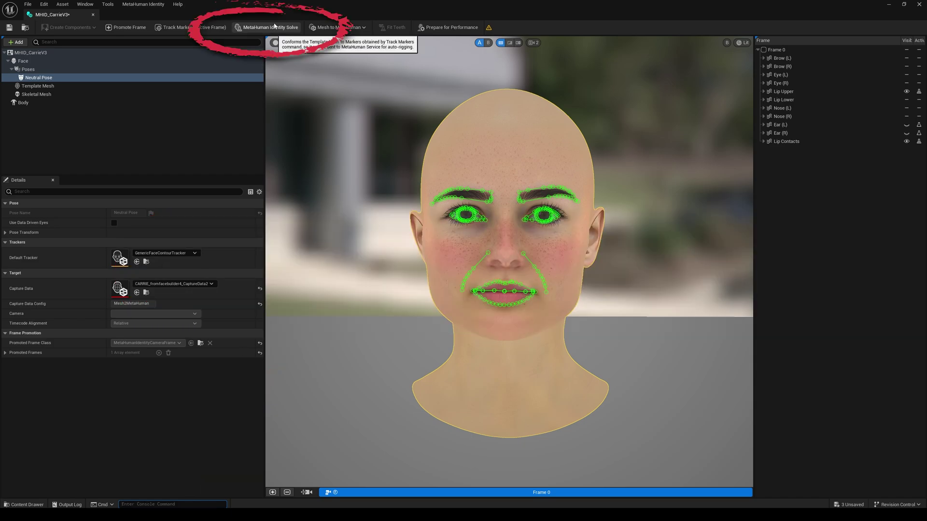
pyautogui.click(274, 28)
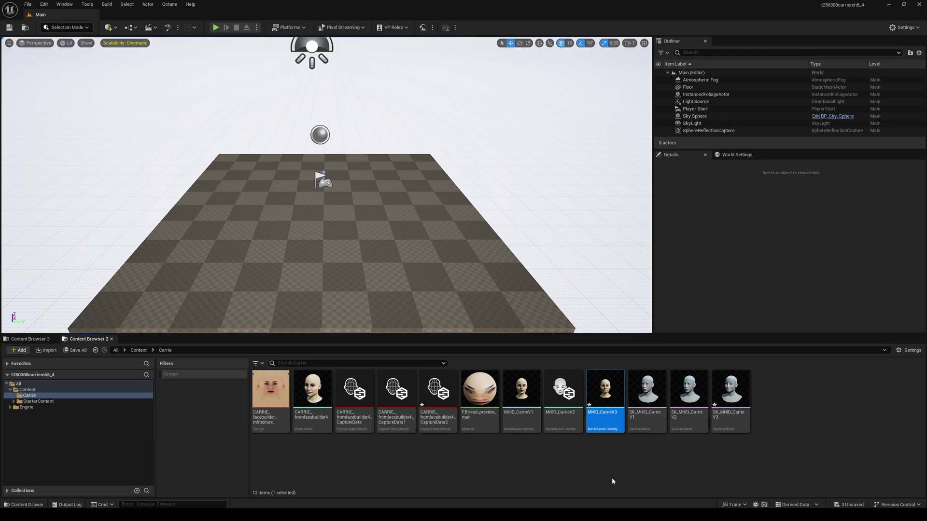
# Step: Create a new folder named conformedmesh and open it
pyautogui.rightClick(796, 453)
pyautogui.click(825, 116)
pyautogui.write('conformedmesh')
pyautogui.press('Return')
pyautogui.doubleClick(270, 393)
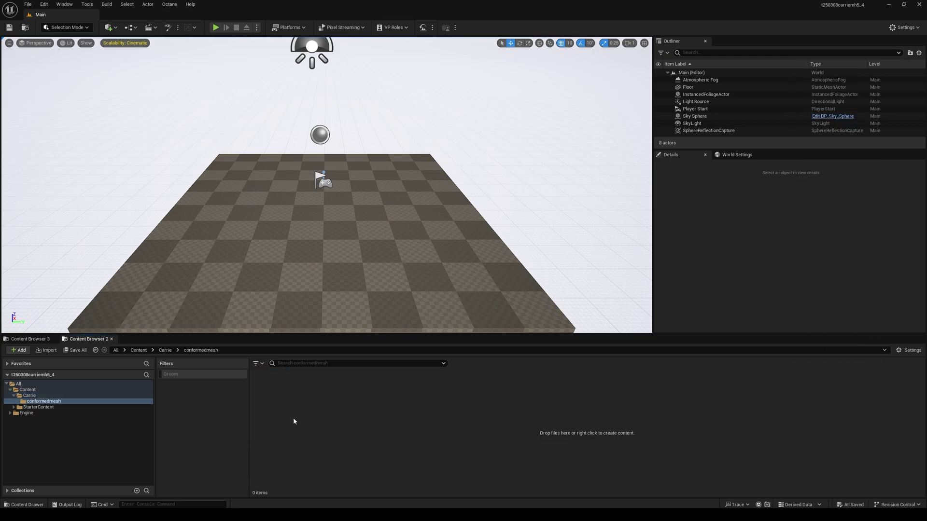
# Step: Add a MetaHuman Identity named MHID_CarrieConformed inside the folder
pyautogui.rightClick(293, 421)
pyautogui.click(447, 320)
pyautogui.write('MHID_CarrieConformed')
pyautogui.press('Return')
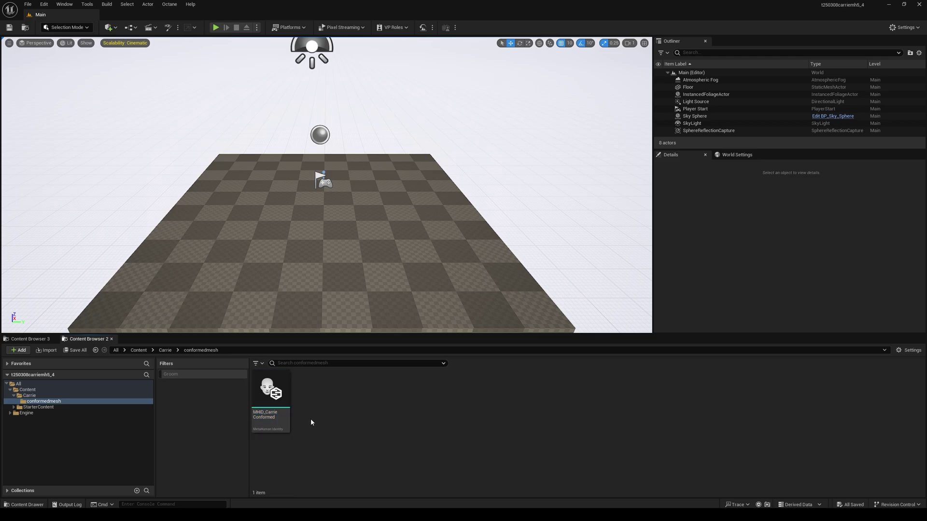
# Step: Import the ConformalFaceMesh .obj from the Saved folder as a static mesh
pyautogui.rightClick(311, 419)
pyautogui.click(347, 88)
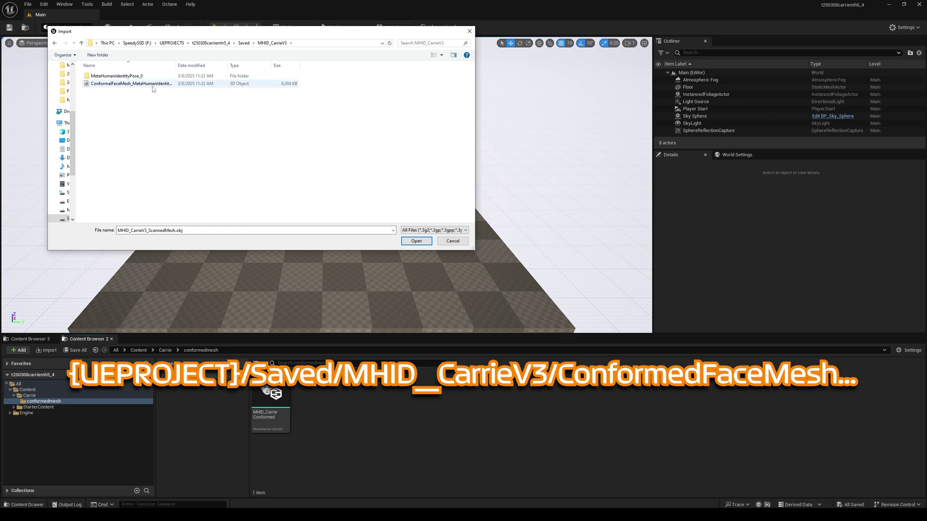
pyautogui.click(145, 83)
pyautogui.click(416, 241)
pyautogui.click(565, 373)
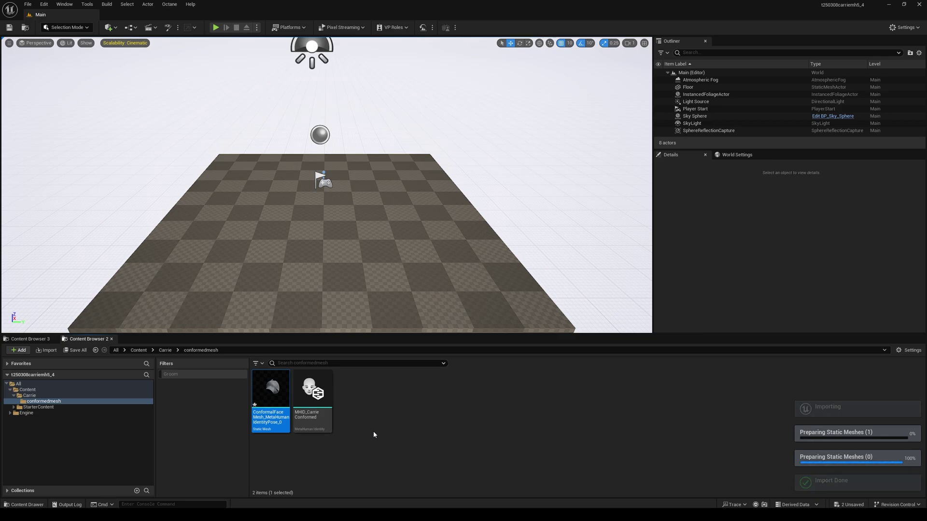
# Step: Open MHID_CarrieConformed and configure its components from the ConformalFaceMesh
pyautogui.click(318, 392)
pyautogui.doubleClick(318, 392)
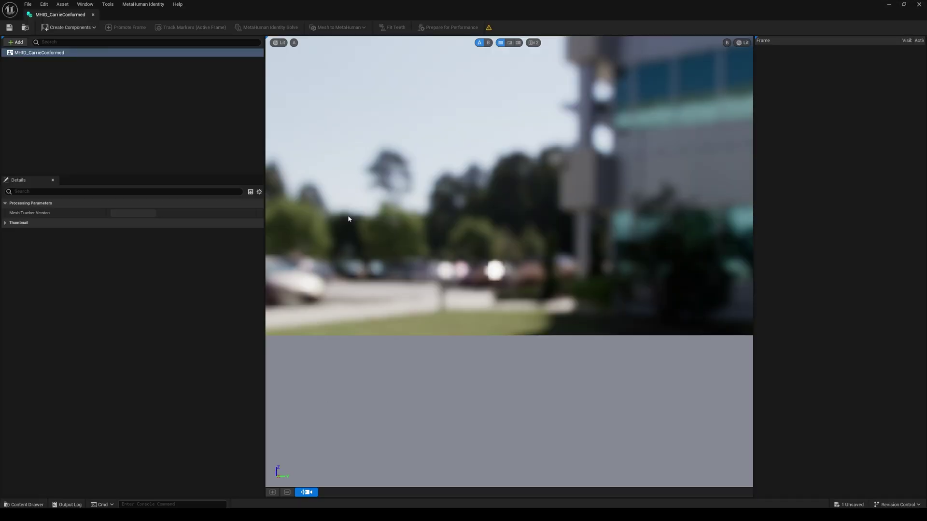
pyautogui.click(62, 4)
pyautogui.moveTo(112, 109)
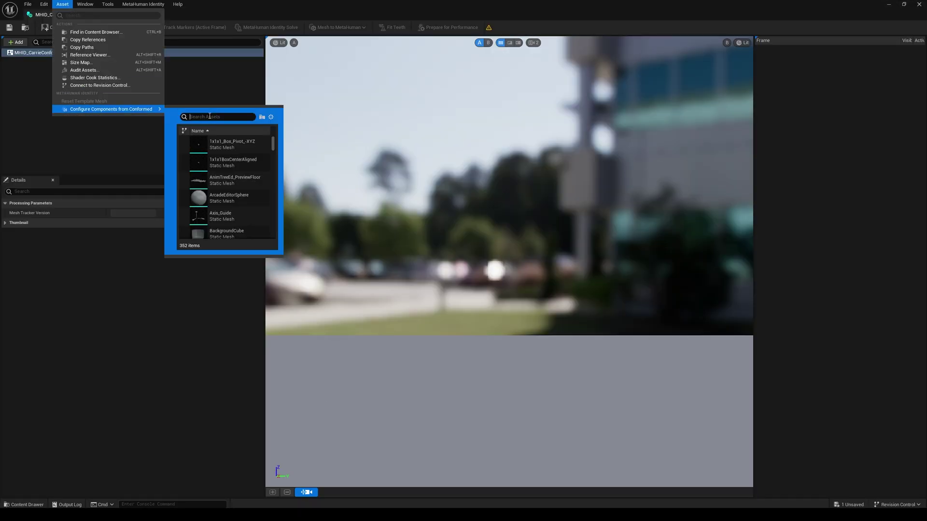
pyautogui.write('carr')
pyautogui.click(255, 158)
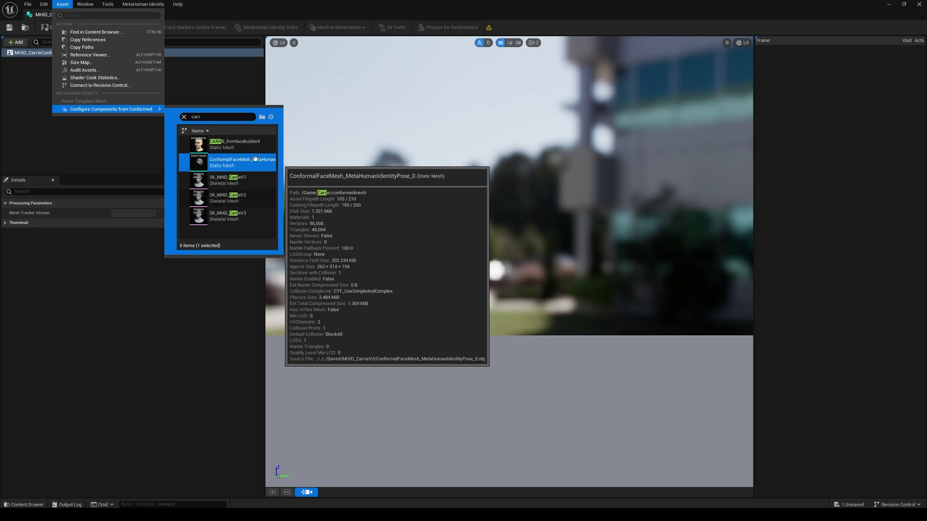
pyautogui.doubleClick(255, 159)
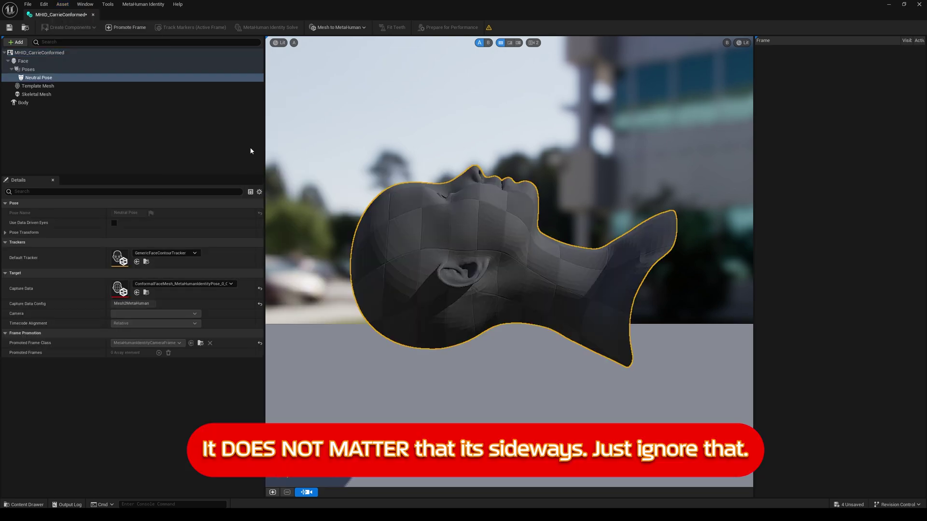
# Step: Select the Neutral Pose and auto-rig it as a full MetaHuman skeletal mesh
pyautogui.click(48, 104)
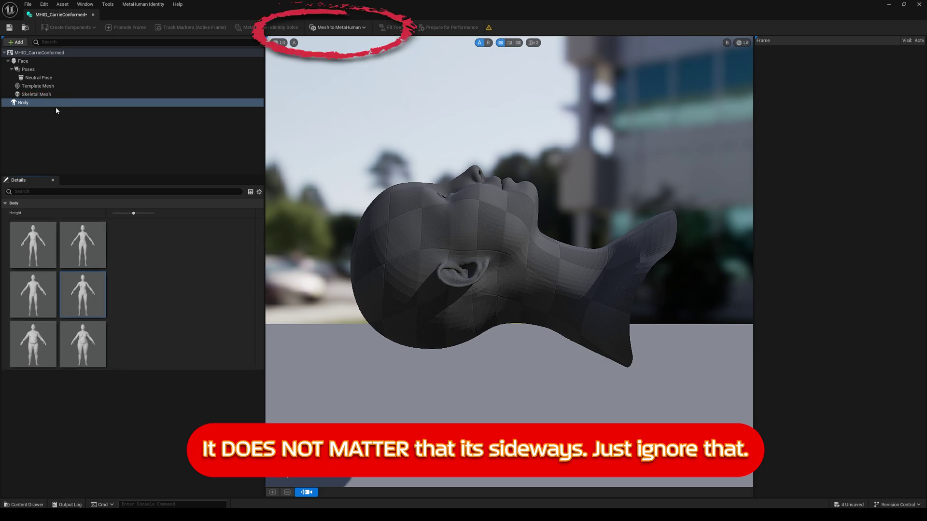
pyautogui.click(39, 77)
pyautogui.click(353, 28)
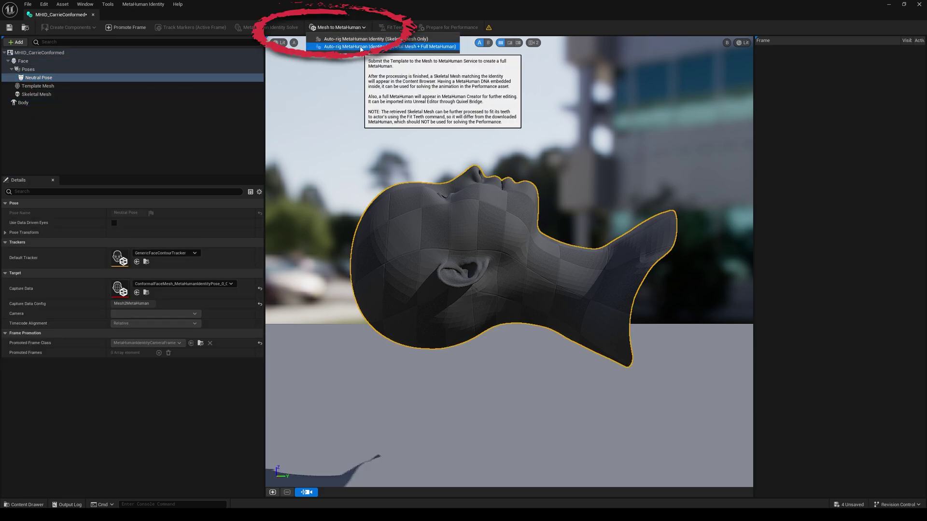
pyautogui.click(361, 47)
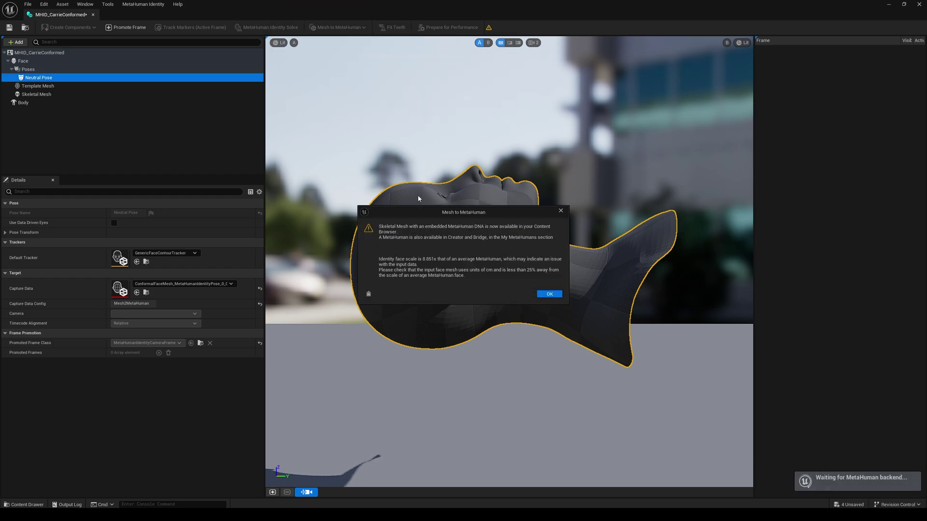
pyautogui.click(550, 294)
pyautogui.click(8, 27)
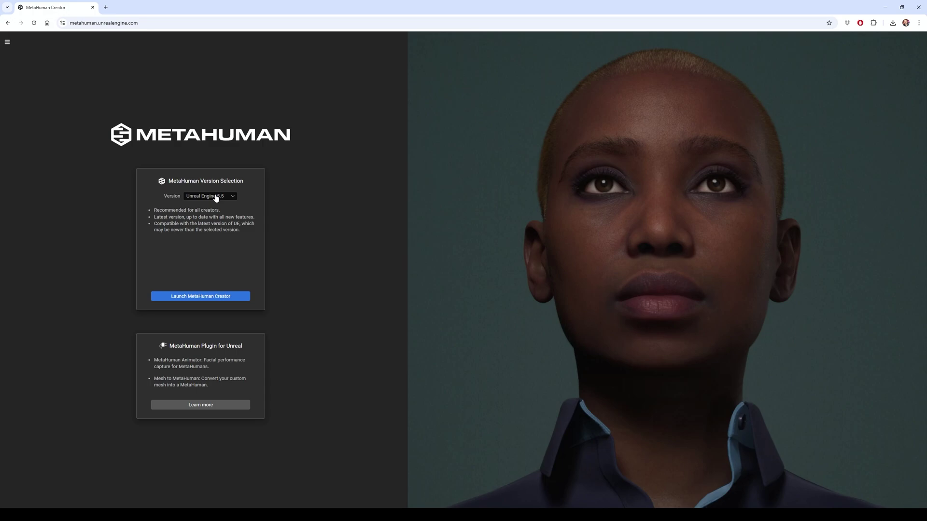
# Step: Launch a legacy MetaHuman Creator session and open the CarrieConformed MetaHuman for editing
pyautogui.click(218, 197)
pyautogui.click(215, 228)
pyautogui.click(204, 296)
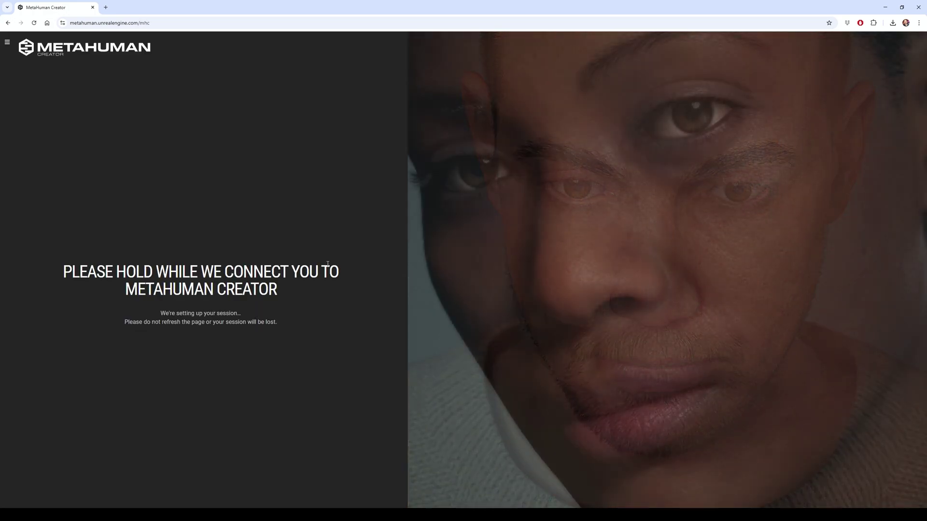
pyautogui.click(253, 501)
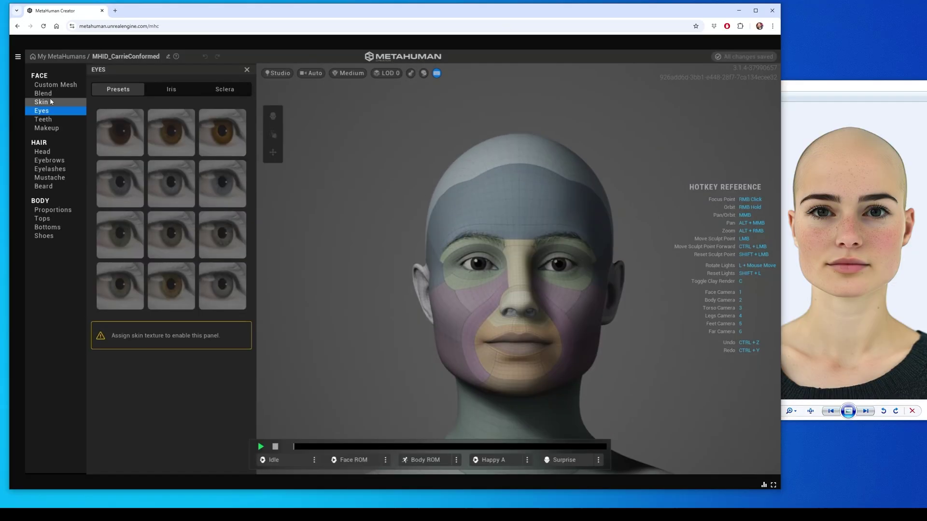
# Step: Assign a skin colour and adjust the freckles and cheek accents
pyautogui.click(171, 92)
pyautogui.click(41, 102)
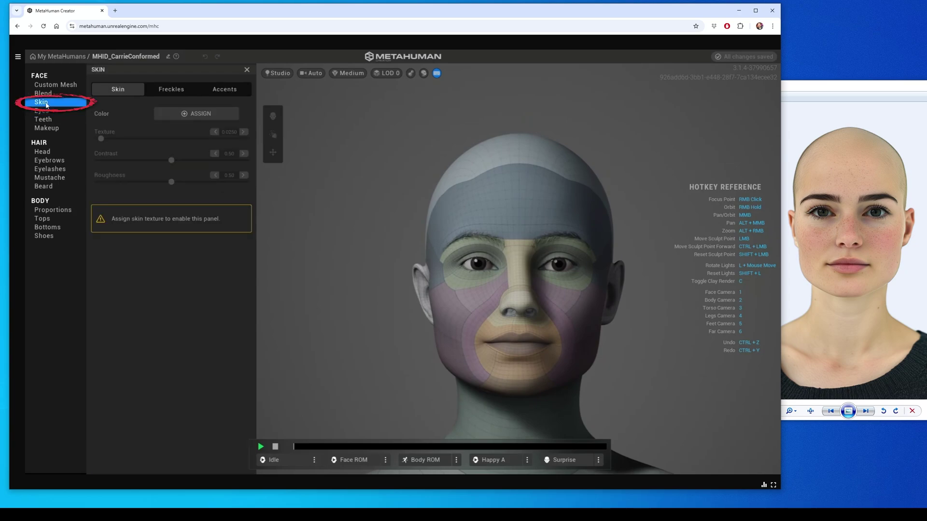
pyautogui.click(198, 114)
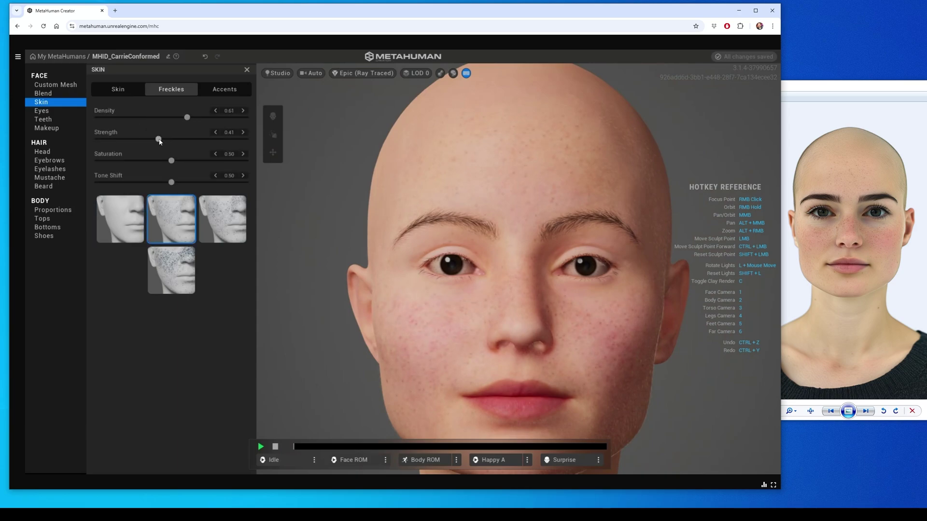
pyautogui.click(224, 89)
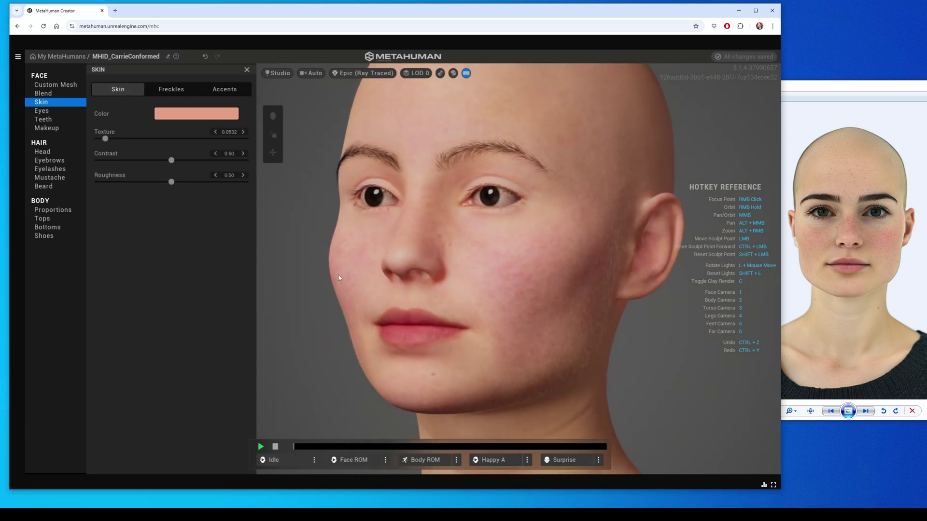
# Step: Review the irises and apply the Short Flat Thin Eyebrows style
pyautogui.click(41, 111)
pyautogui.click(171, 89)
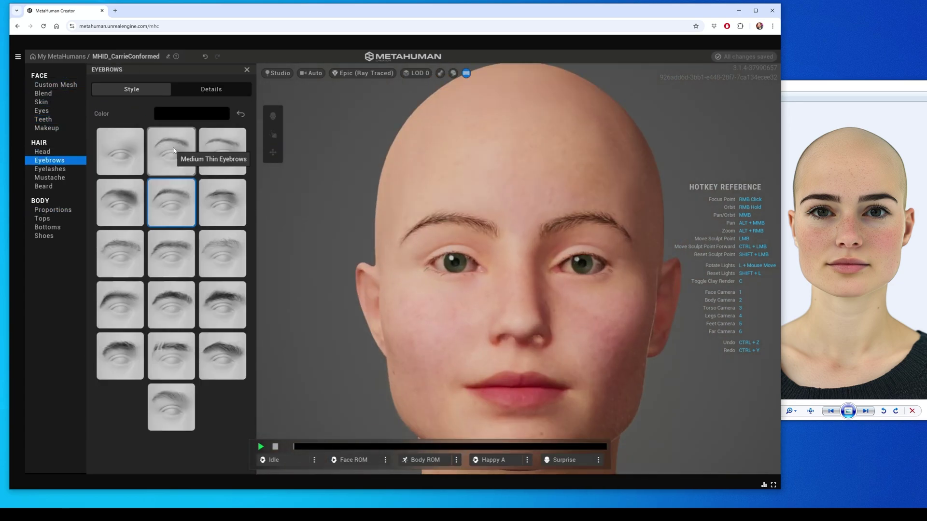
pyautogui.click(123, 302)
pyautogui.click(215, 202)
pyautogui.click(50, 169)
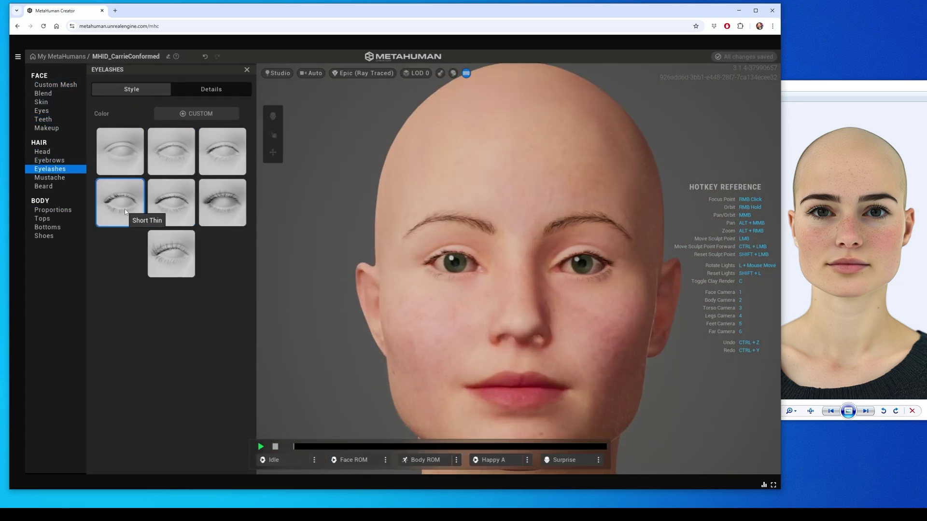
# Step: Choose a new eyelash style and enable sculpt editing on the custom mesh
pyautogui.click(164, 255)
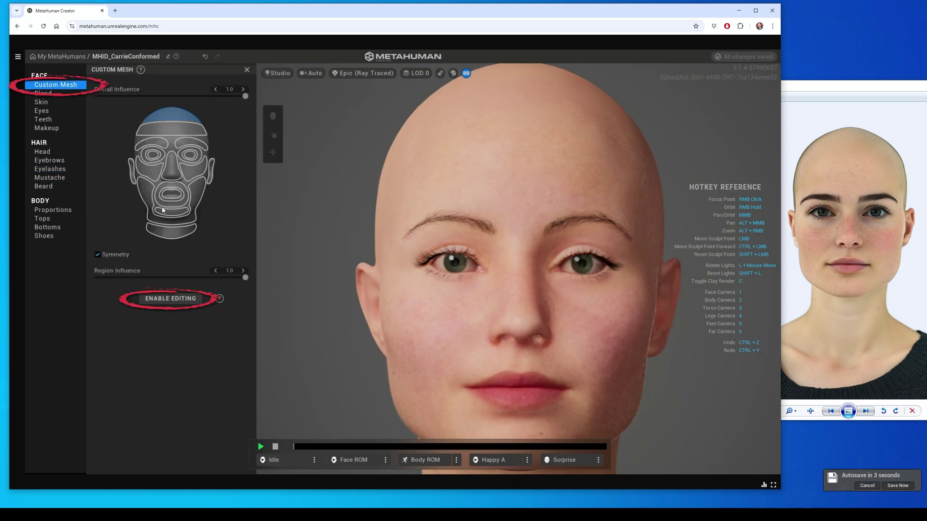
pyautogui.click(173, 299)
pyautogui.press('Return')
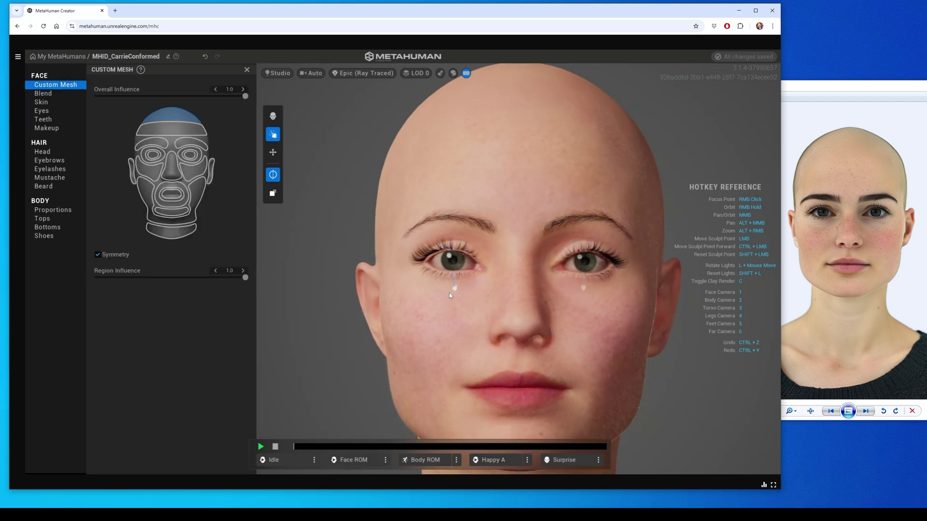
pyautogui.moveTo(442, 291); pyautogui.dragTo(583, 334, button='right')
pyautogui.press('1')
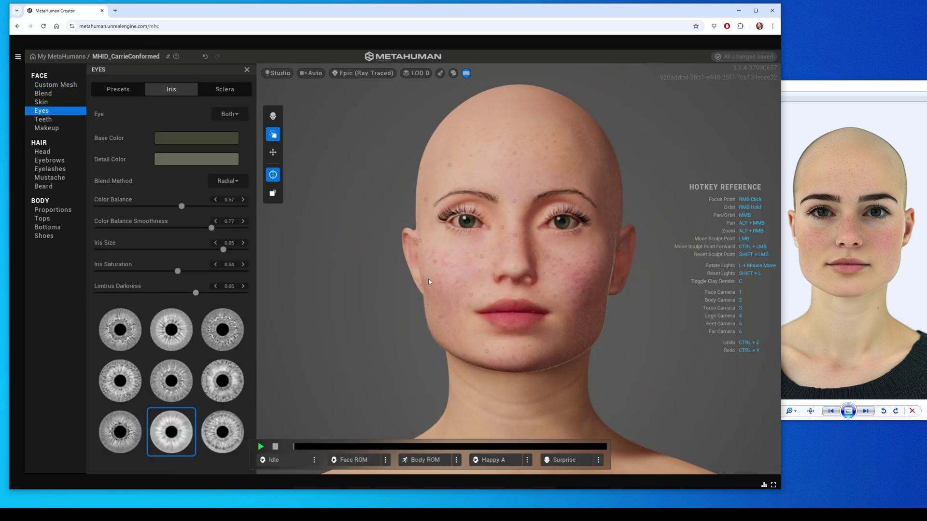
# Step: Raise the skin Texture value to 0.0426 and check the head in three-quarter view
pyautogui.click(41, 102)
pyautogui.moveTo(99, 139); pyautogui.dragTo(104, 139)
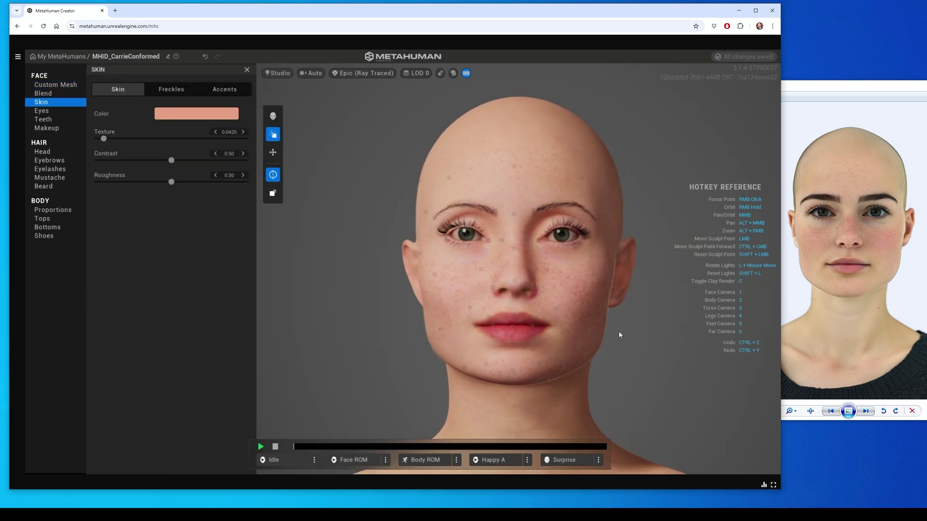
pyautogui.moveTo(413, 239)
pyautogui.mouseDown(button='right')
pyautogui.moveTo(444, 288)
pyautogui.moveTo(596, 258)
pyautogui.moveTo(611, 270)
pyautogui.moveTo(665, 274)
pyautogui.mouseUp(button='right')
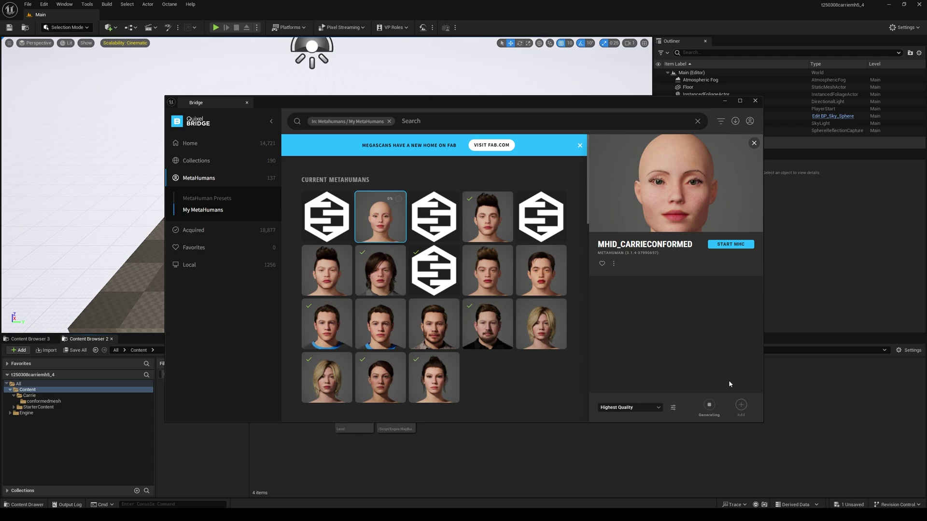
# Step: Add the generated MetaHuman, open its MHID_CarrieConformed folder and enable the missing project settings
pyautogui.click(755, 100)
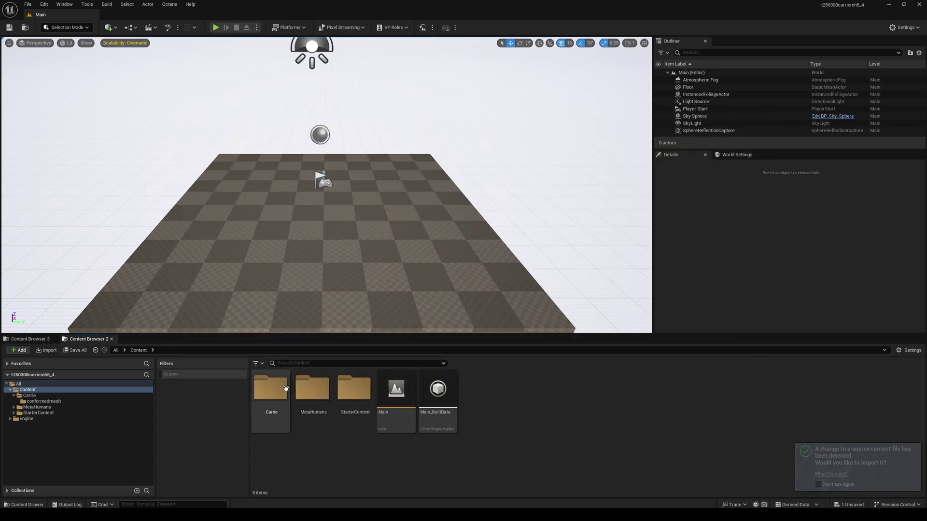
pyautogui.doubleClick(312, 389)
pyautogui.doubleClick(313, 388)
pyautogui.click(563, 389)
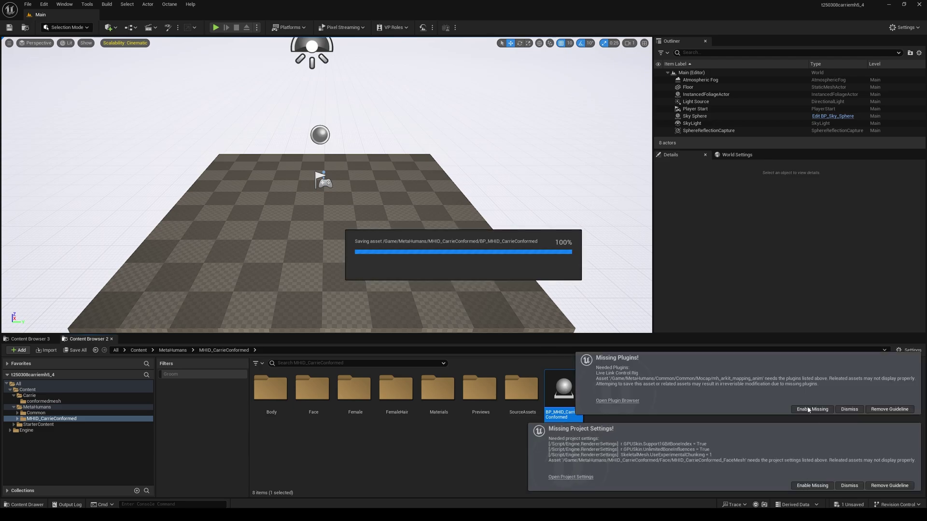
pyautogui.click(806, 485)
# Step: Place BP_MHID_CarrieConformed in the level, frame it, then save and restart the editor
pyautogui.moveTo(564, 389); pyautogui.dragTo(444, 224)
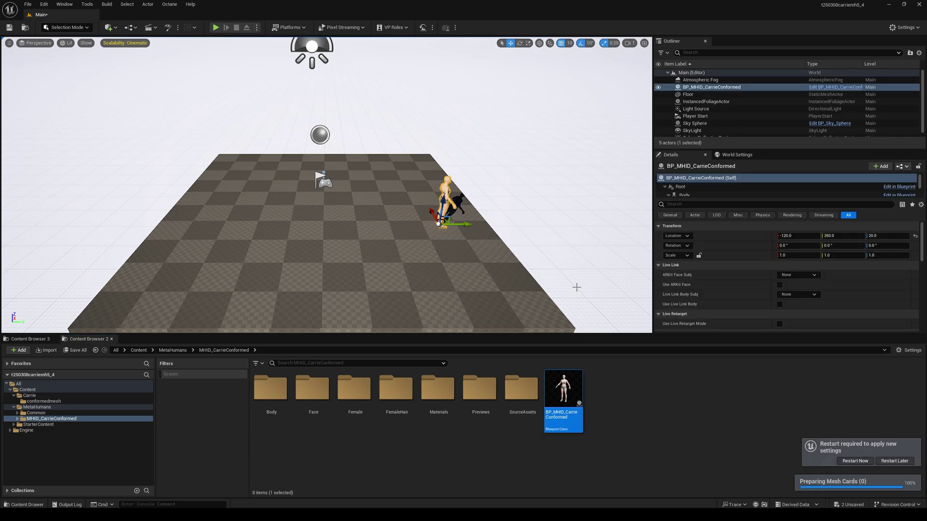
pyautogui.press('f')
pyautogui.click(855, 491)
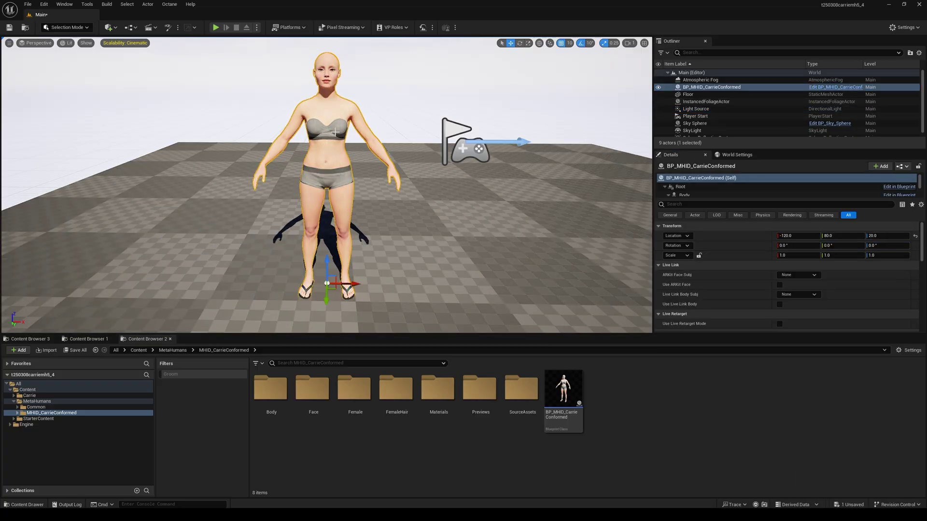
pyautogui.keyDown('alt'); pyautogui.moveTo(338, 193); pyautogui.dragTo(425, 196); pyautogui.keyUp('alt')
pyautogui.click(426, 198)
pyautogui.scroll(3, 328, 185)
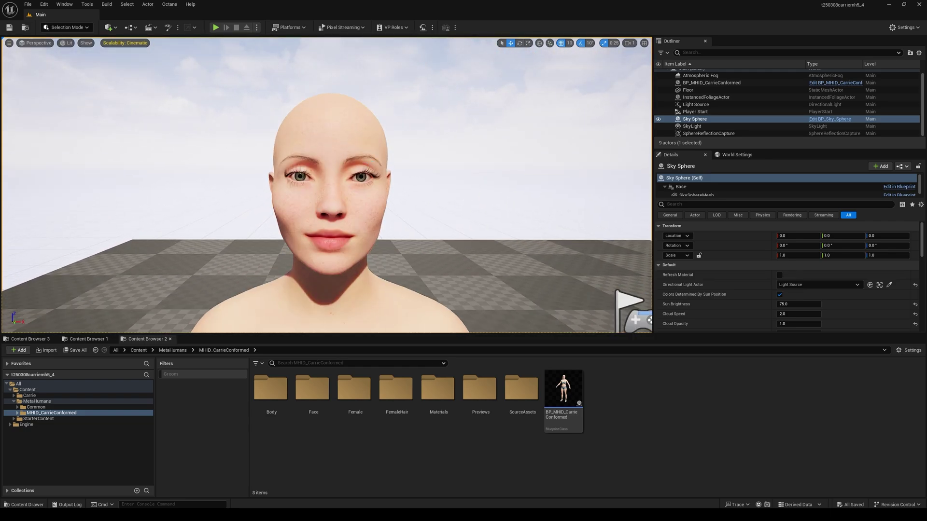
# Step: Edit BP_MHID_CarrieConformed, select its Face component and locate the head material in the browser
pyautogui.click(835, 82)
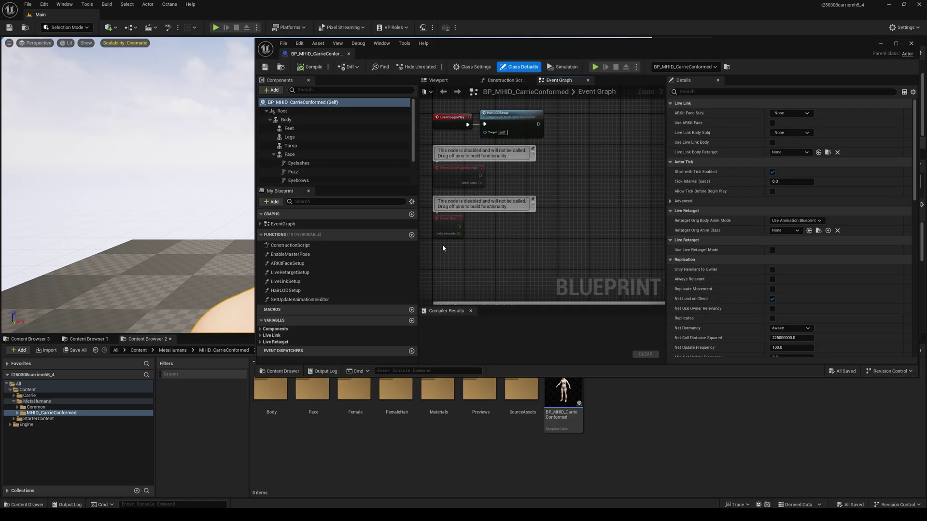
pyautogui.click(290, 155)
pyautogui.scroll(-2, 829, 288)
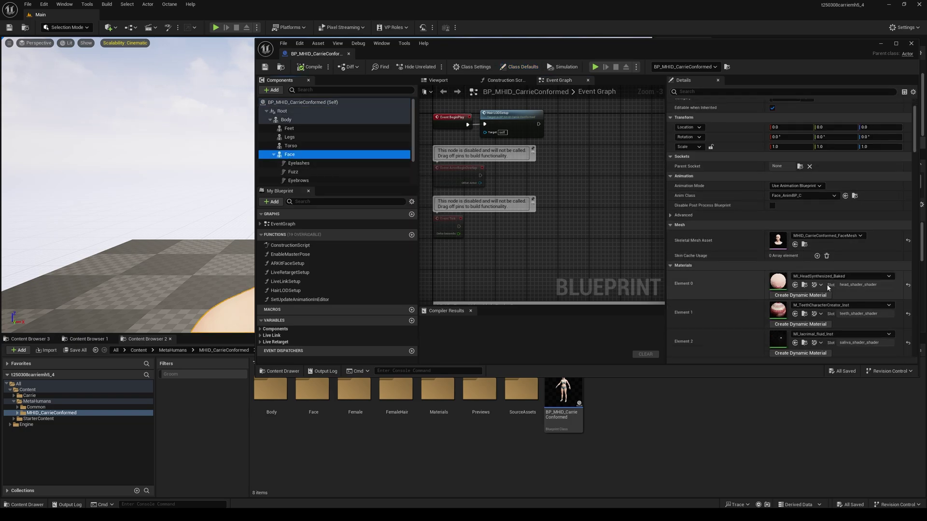
pyautogui.click(804, 285)
# Step: Open MI_HeadSynthesized_Baked with its BaseColor group expanded and FaceColor_MAIN located in the browser
pyautogui.doubleClick(270, 392)
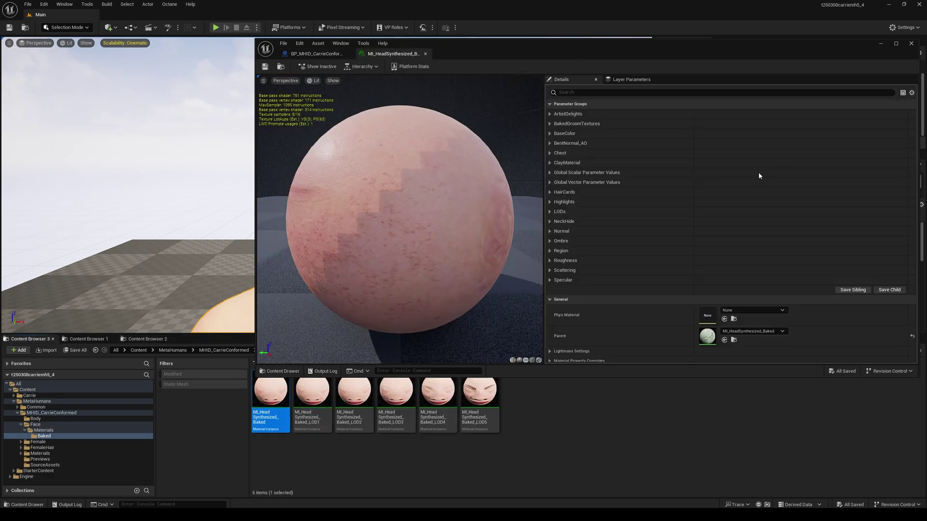
pyautogui.click(549, 134)
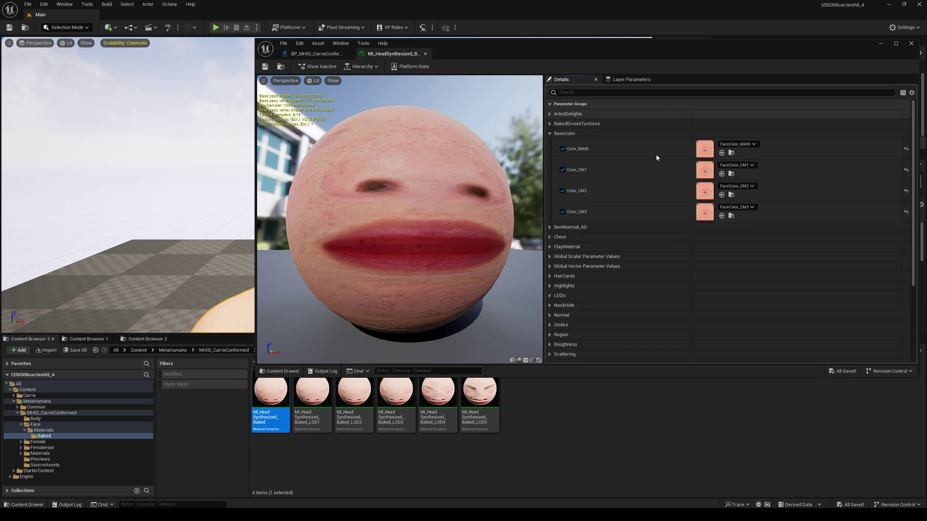
pyautogui.click(731, 152)
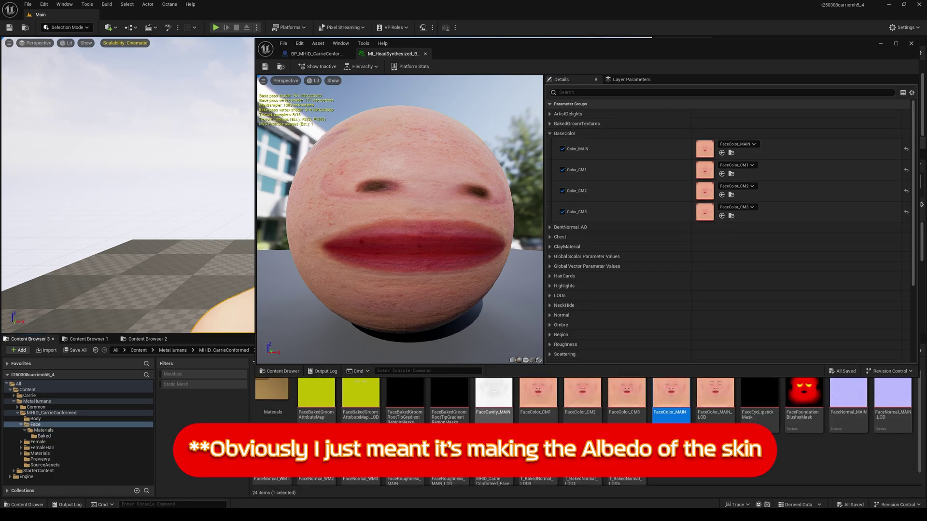
pyautogui.click(881, 43)
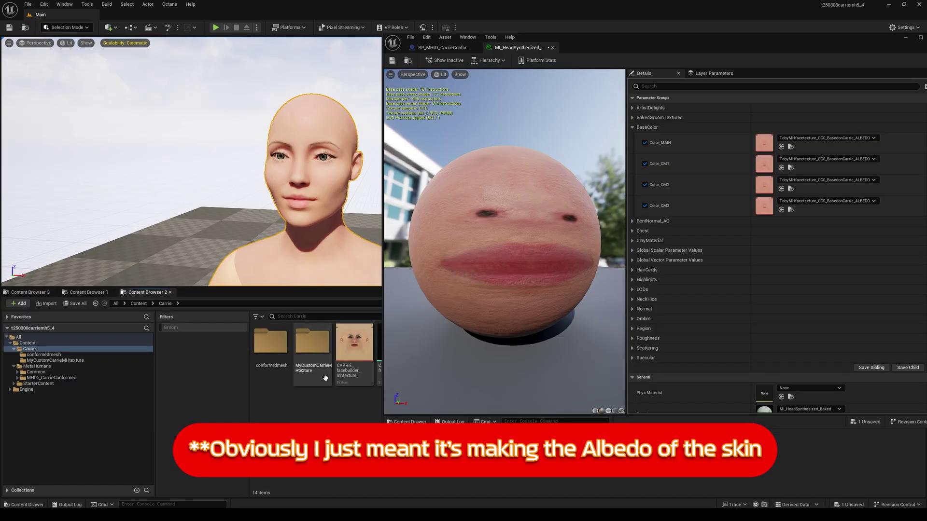
# Step: Assign CARRIE_facebuilder_mhtexture_COMBO to the BaseColor slots, then save and close MI_HeadSynthesized_Baked
pyautogui.moveTo(354, 343); pyautogui.dragTo(755, 184)
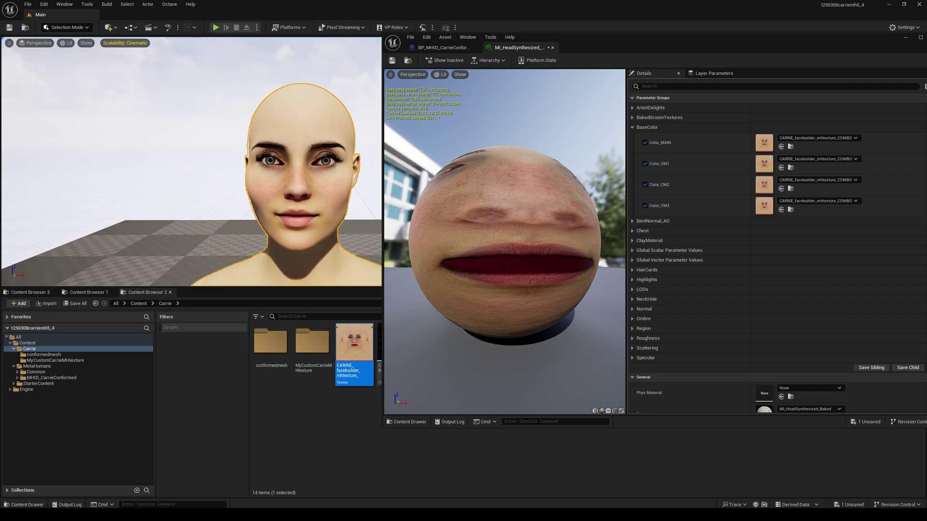
pyautogui.click(392, 61)
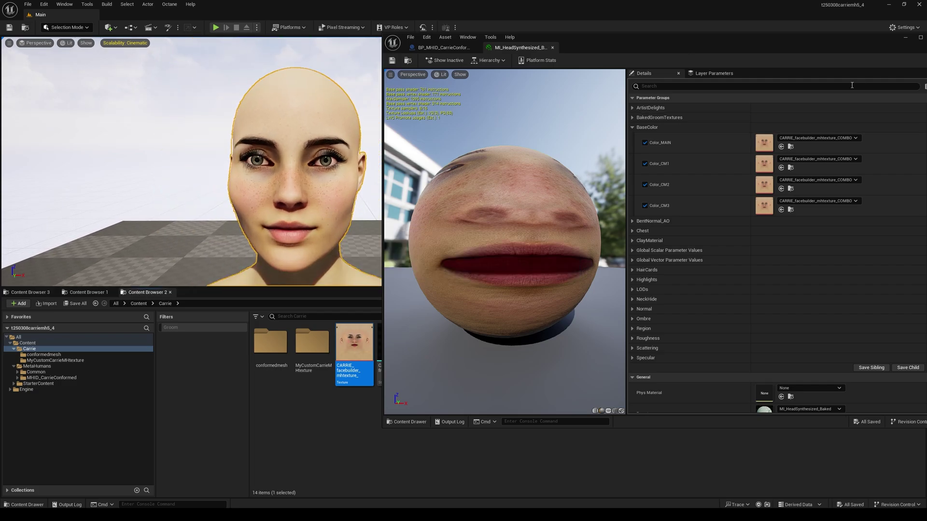
pyautogui.click(905, 37)
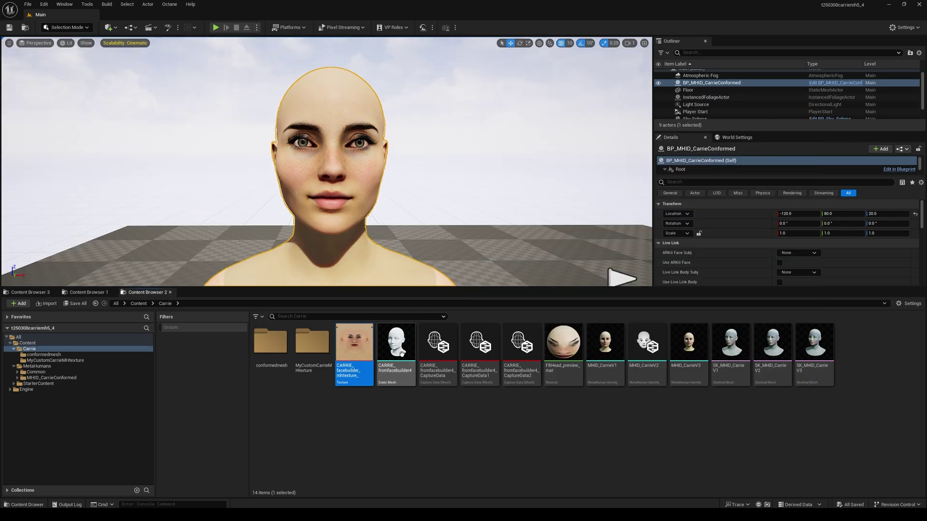
# Step: Add CARRIE_fromfacebuilder4 to the level at scale 0.1 and position it beside the MetaHuman
pyautogui.moveTo(396, 343); pyautogui.dragTo(441, 207)
pyautogui.scroll(-2, 798, 209)
pyautogui.click(798, 210)
pyautogui.write('0.1')
pyautogui.press('Tab')
pyautogui.write('0.1')
pyautogui.press('Tab')
pyautogui.write('2.1')
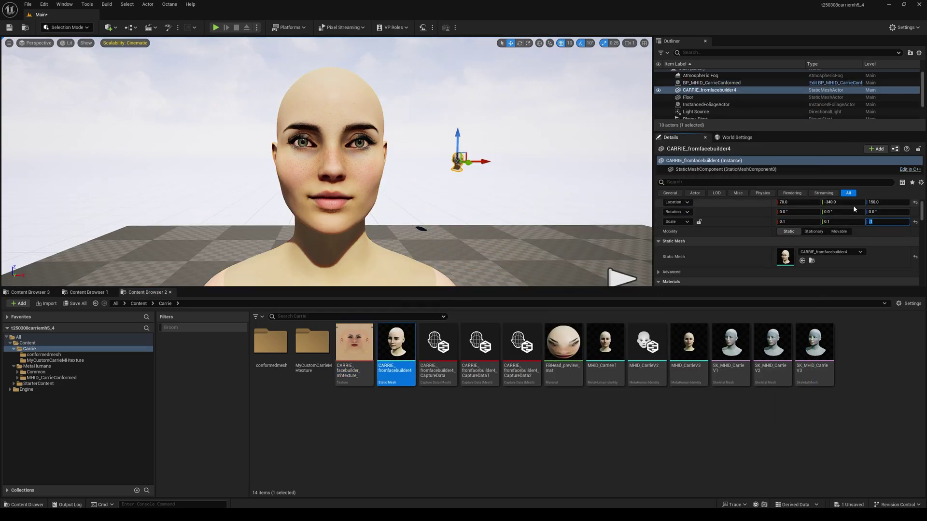
pyautogui.moveTo(469, 234); pyautogui.dragTo(428, 136)
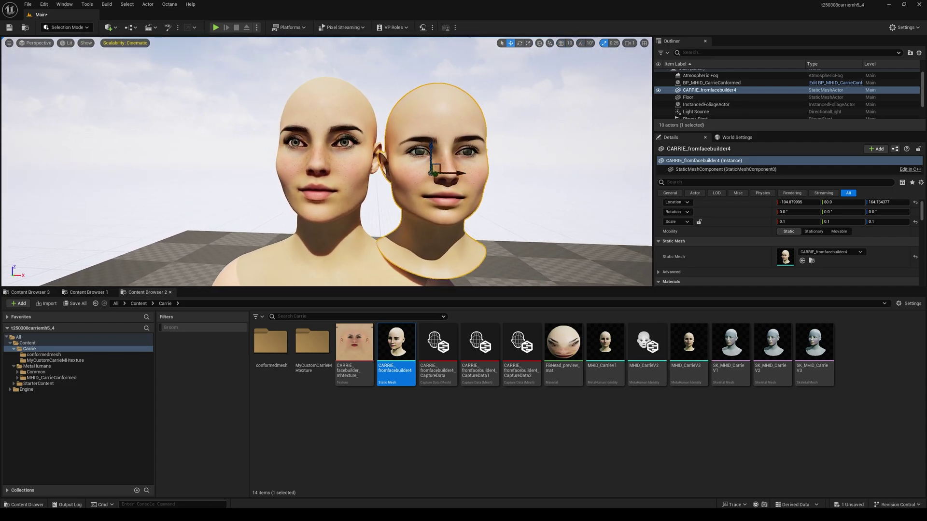
pyautogui.moveTo(326, 162); pyautogui.dragTo(373, 185, button='right')
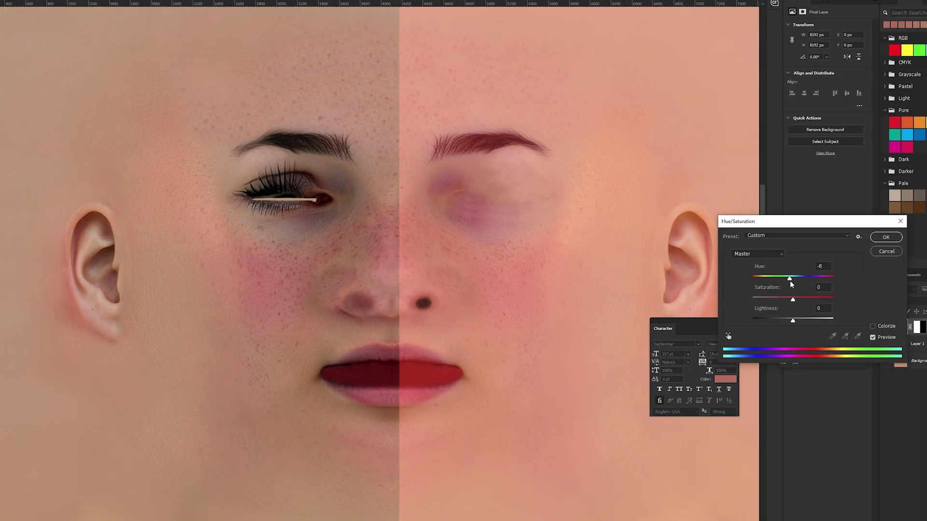
# Step: Raise the left face's saturation to +31, adjust its curves and paint over the eye area
pyautogui.moveTo(792, 297); pyautogui.dragTo(806, 301)
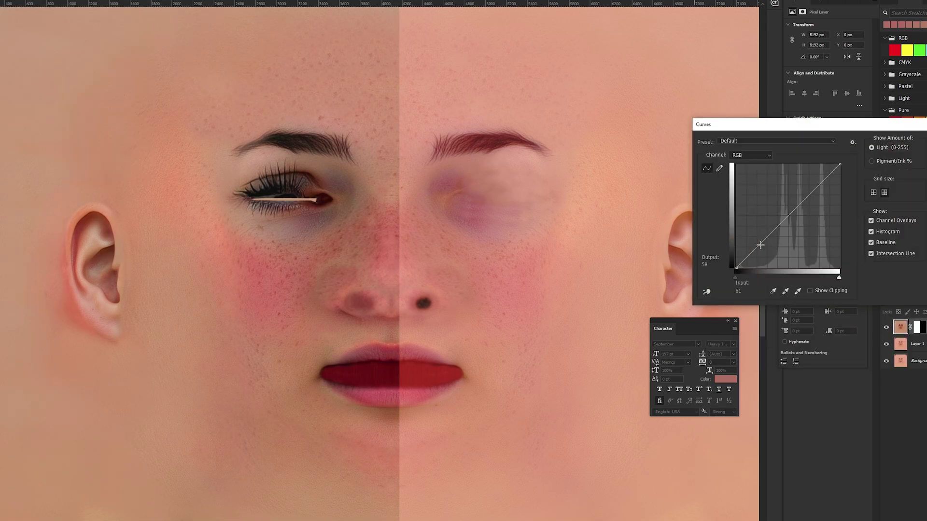
pyautogui.moveTo(802, 196); pyautogui.dragTo(800, 200)
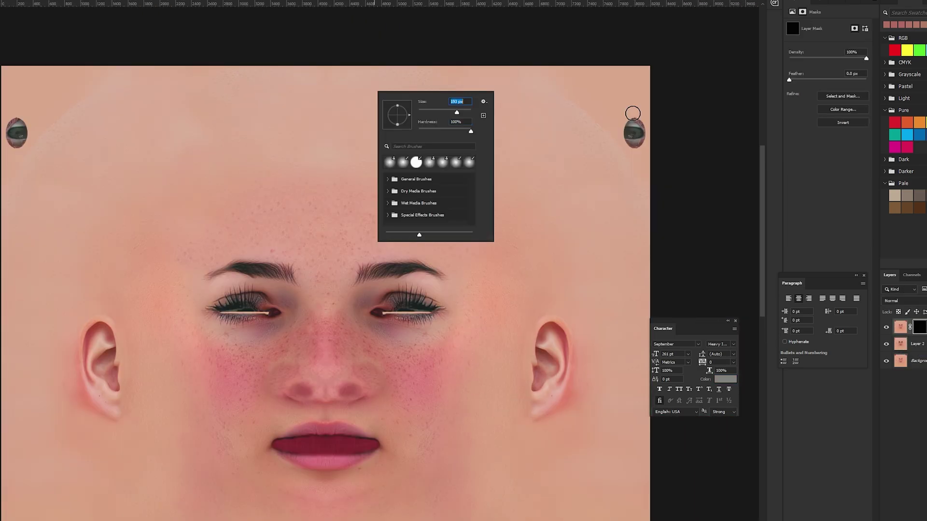
pyautogui.moveTo(633, 113); pyautogui.dragTo(650, 104)
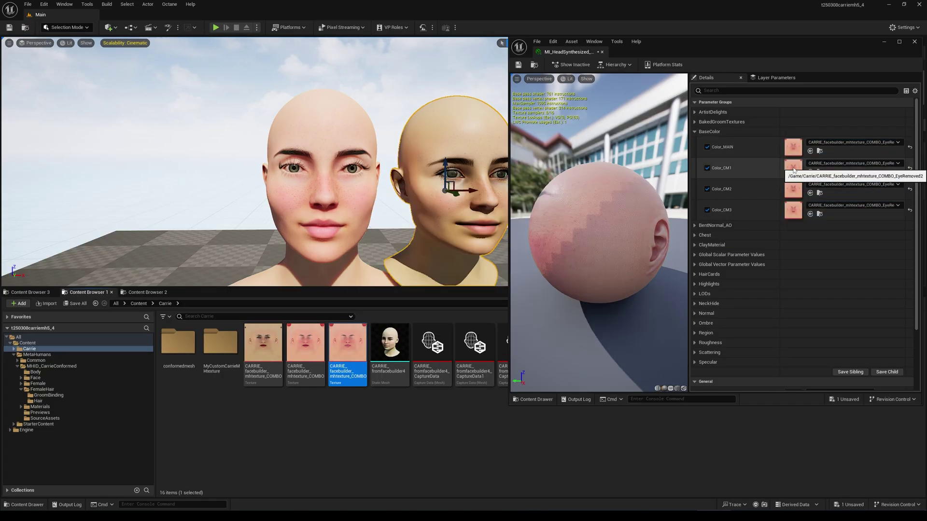
# Step: Drop CARRIE_facebuilder_mhtexture_COMBO_EyeRemoved2 into the head material's BaseColor slots
pyautogui.moveTo(794, 169); pyautogui.dragTo(797, 211)
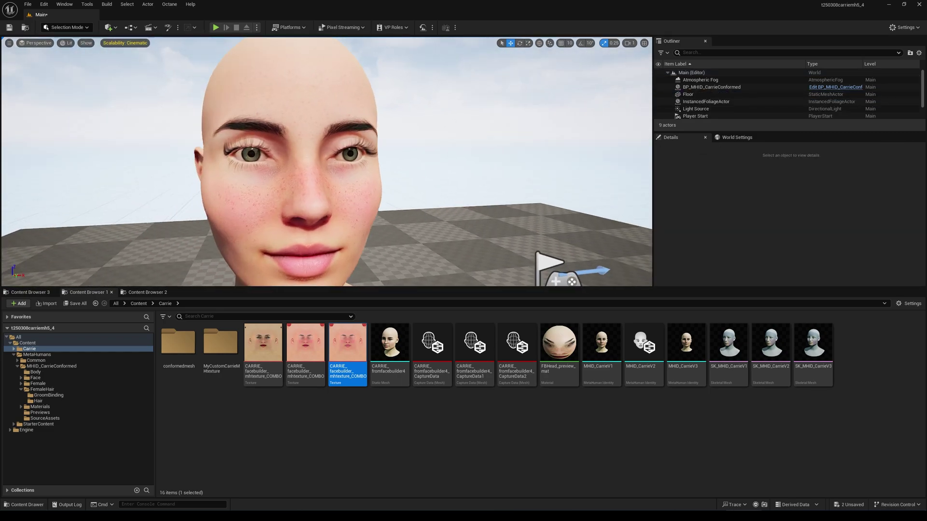